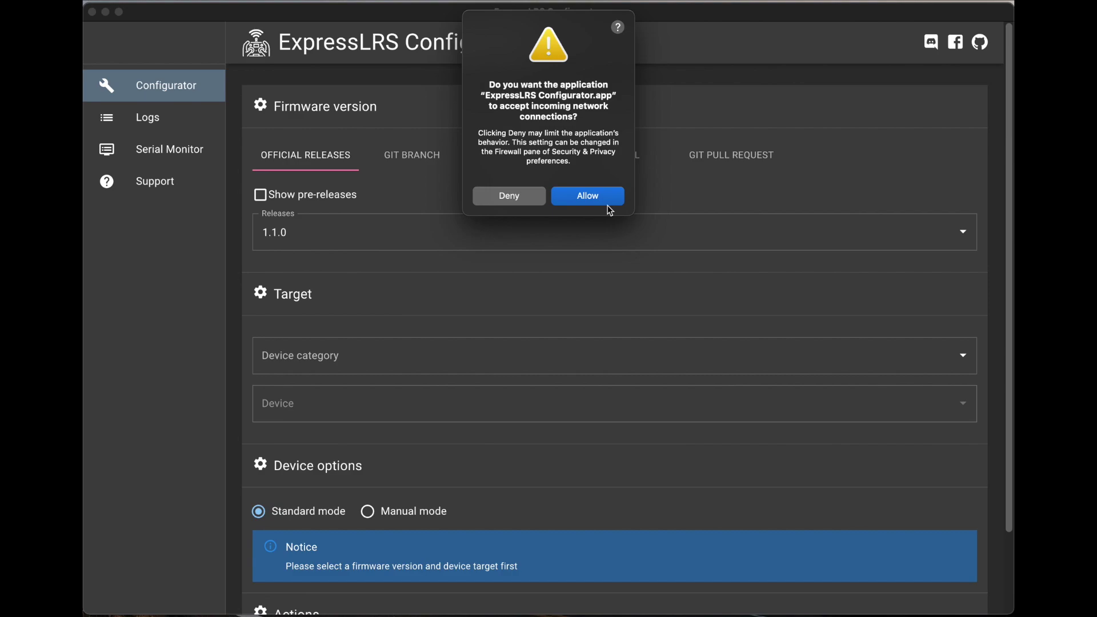
# Allow network connections and target the HappyModel ES24TX 2400 TX under Happymodel 2.4 GHz.
pyautogui.click(607, 200)
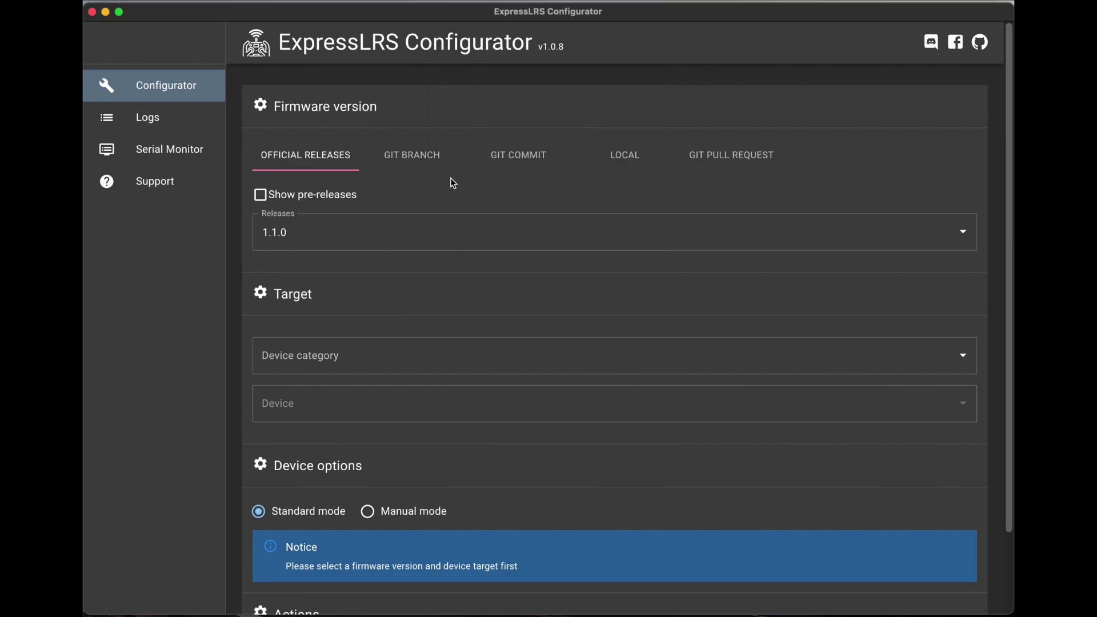
pyautogui.scroll(-3, 441, 303)
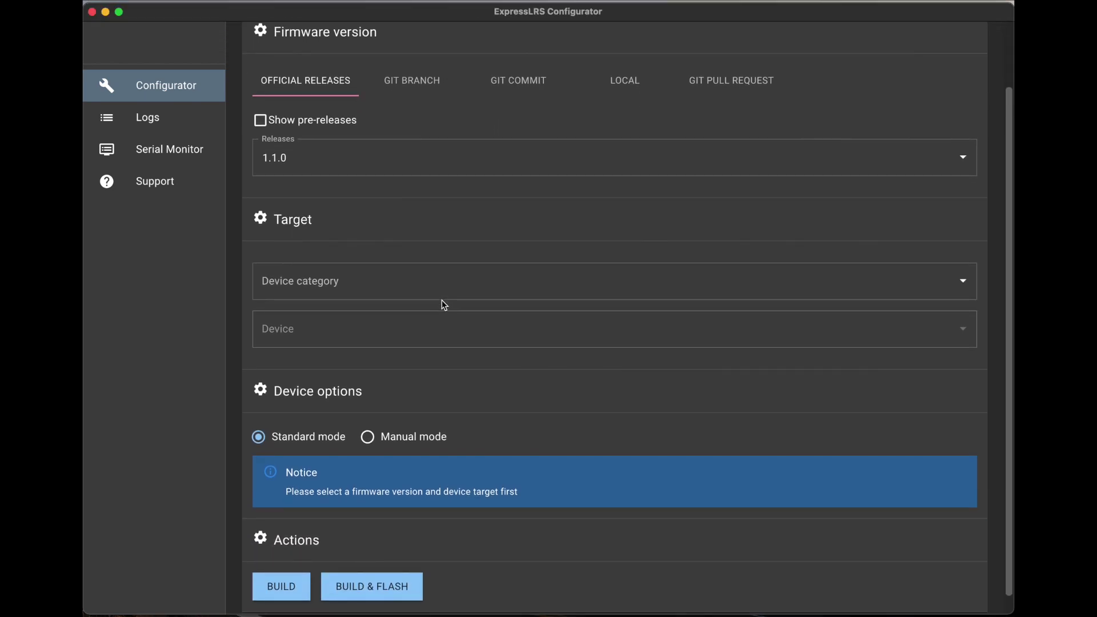
pyautogui.click(962, 281)
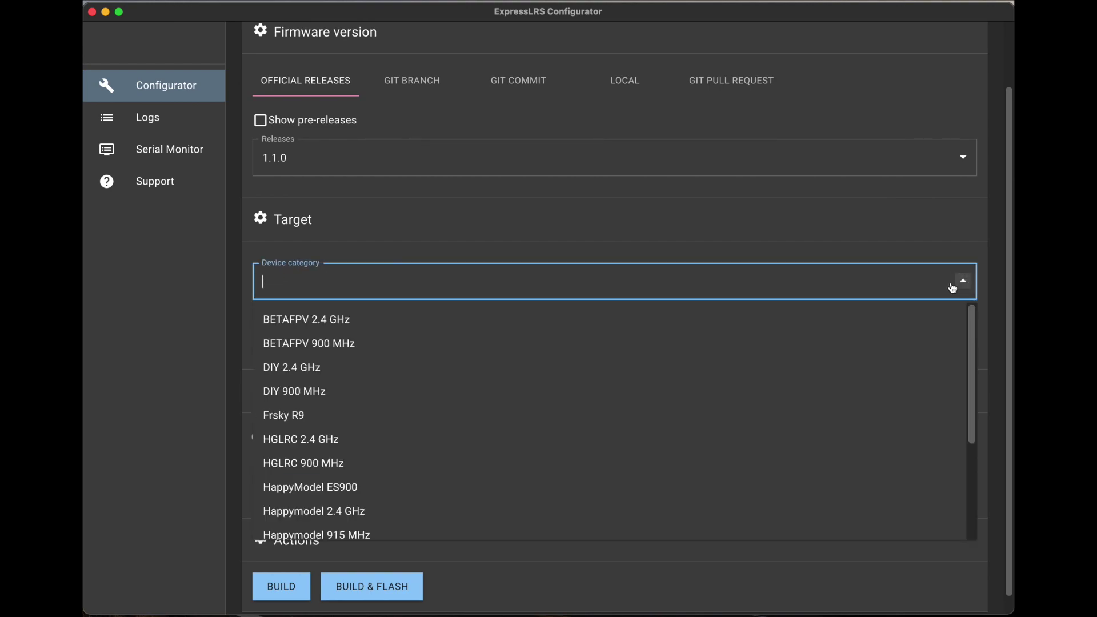
pyautogui.scroll(-2, 566, 368)
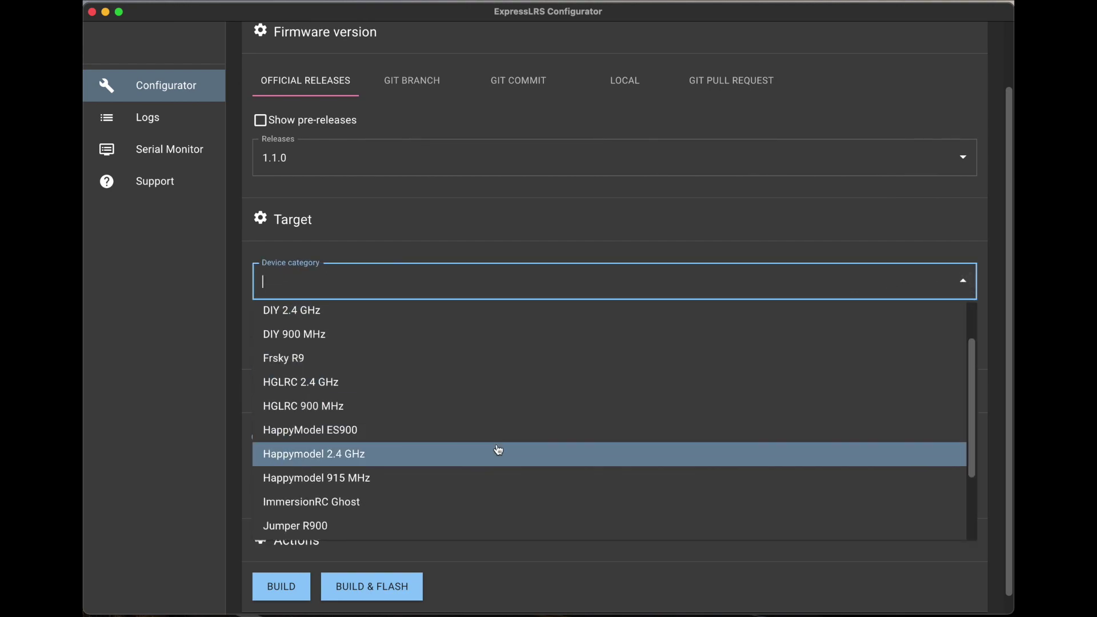
pyautogui.click(501, 453)
pyautogui.scroll(-1, 541, 380)
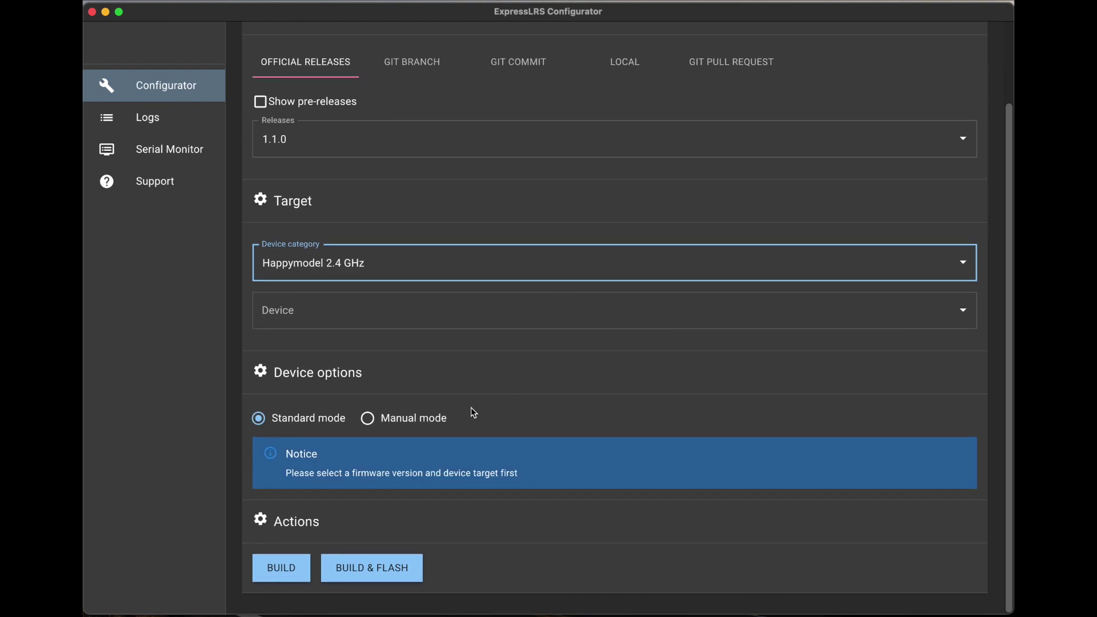
pyautogui.click(525, 317)
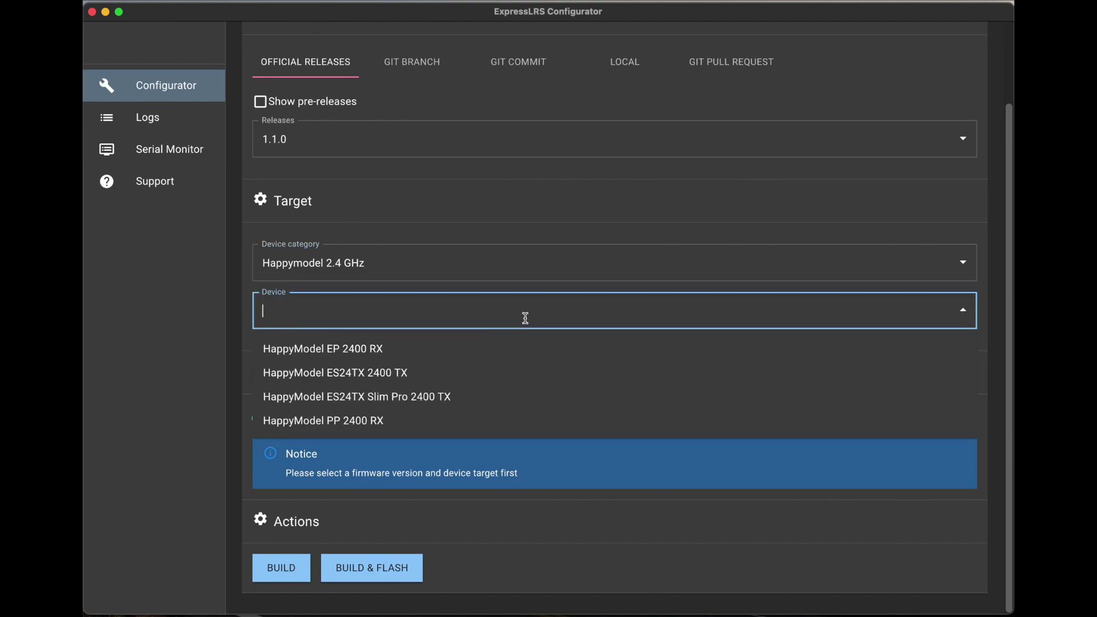
pyautogui.click(482, 371)
pyautogui.scroll(-5, 482, 370)
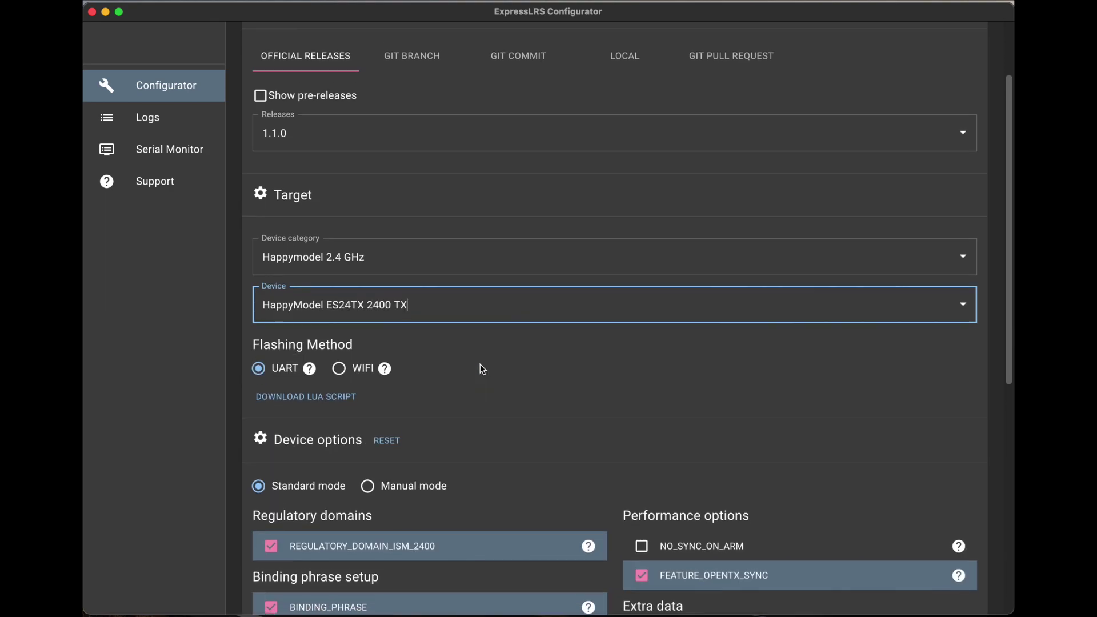
pyautogui.scroll(-8, 482, 370)
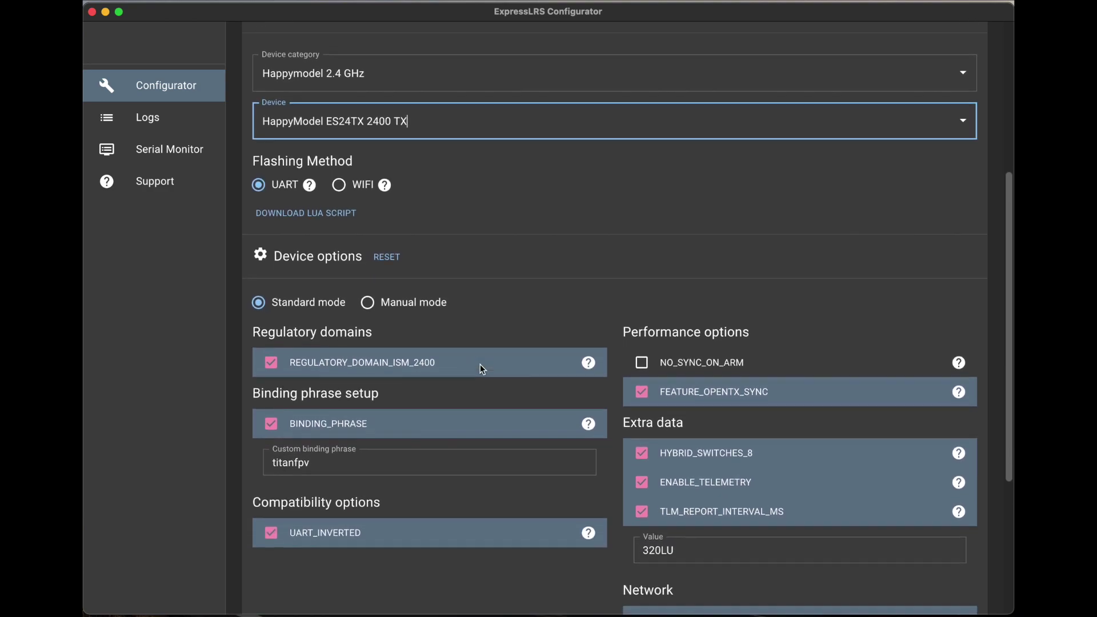
pyautogui.scroll(-2, 481, 365)
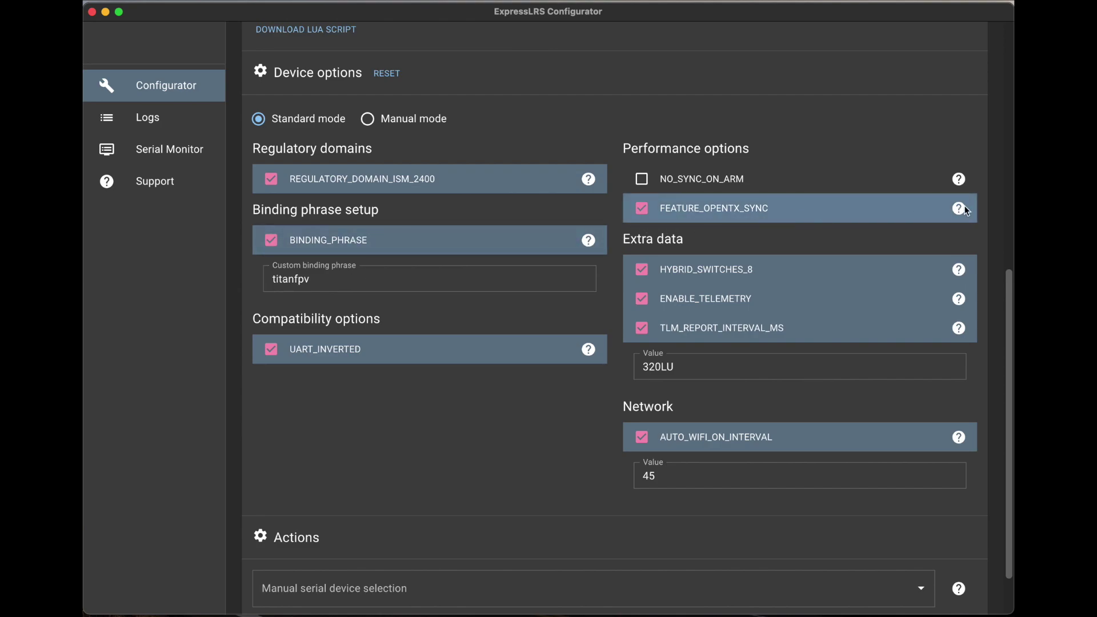
pyautogui.moveTo(965, 210)
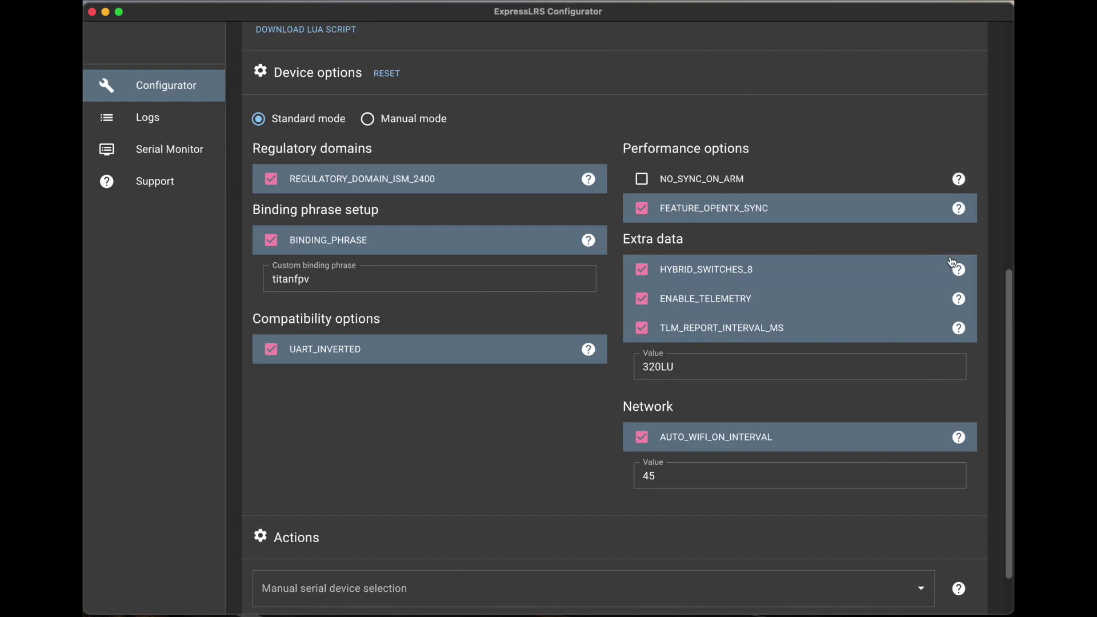
pyautogui.moveTo(959, 270)
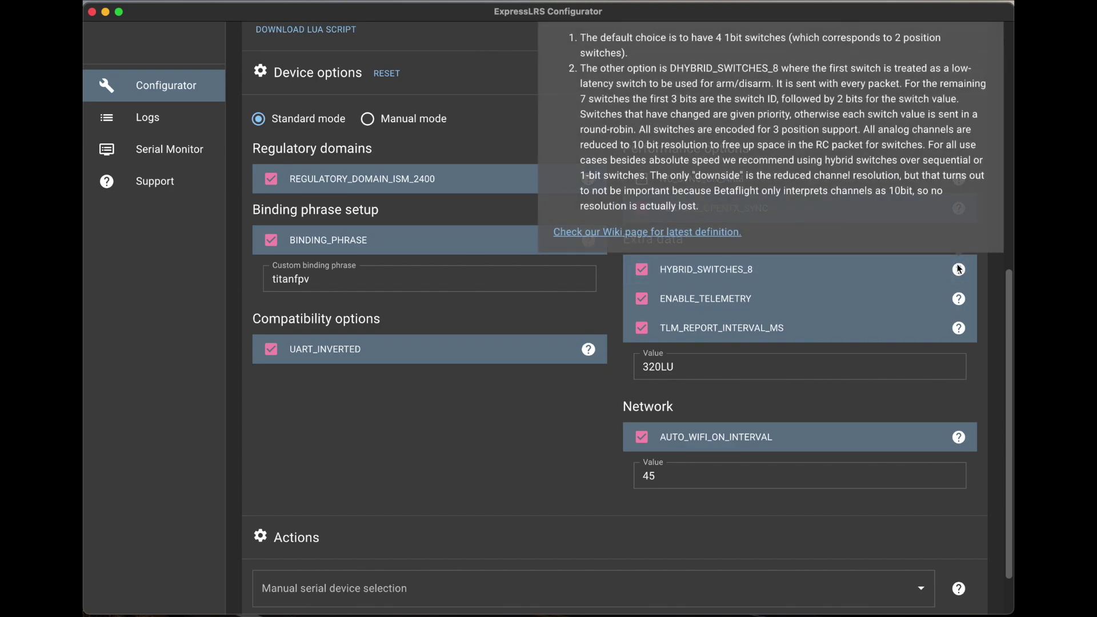
pyautogui.moveTo(960, 304)
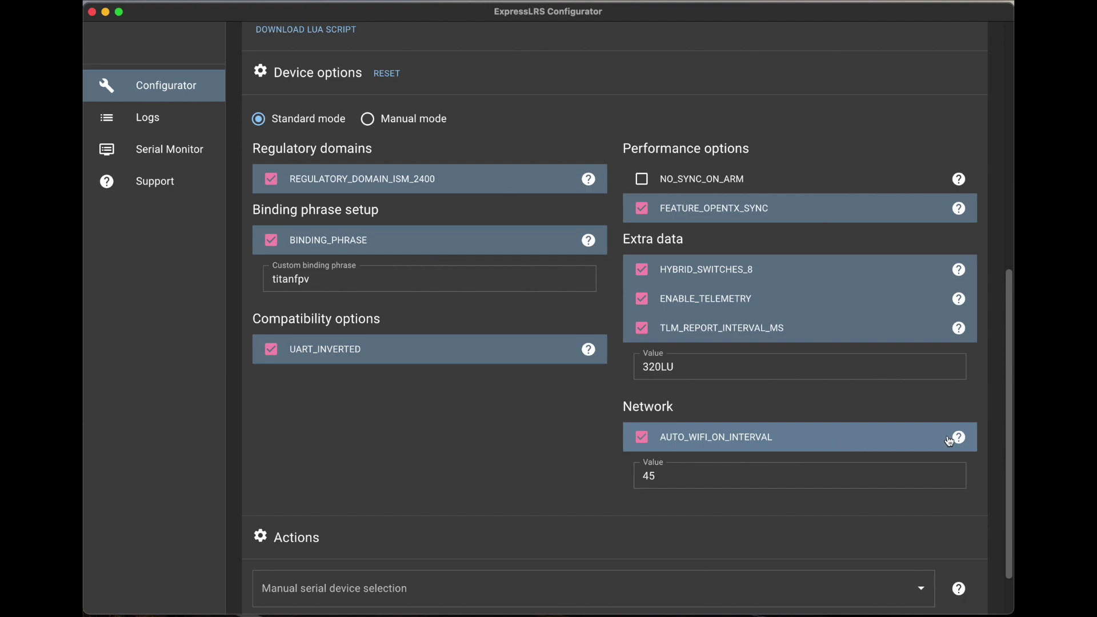
pyautogui.moveTo(960, 443)
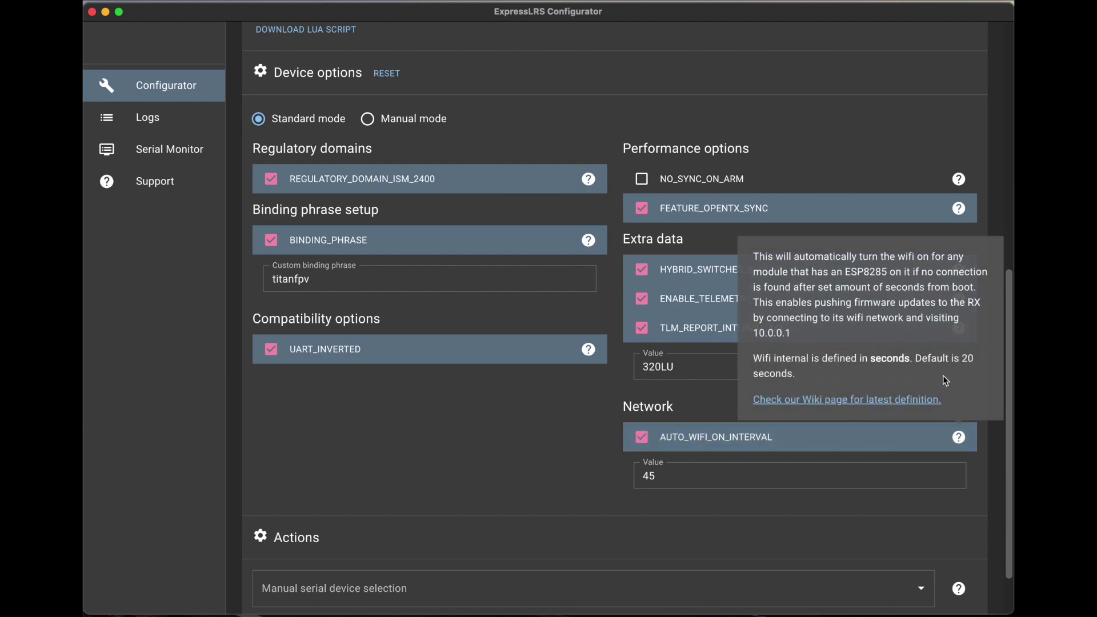
# Disable AUTO_WIFI_ON_INTERVAL, use /dev/tty.URT1 as the serial device, and build the transmitter firmware.
pyautogui.click(641, 439)
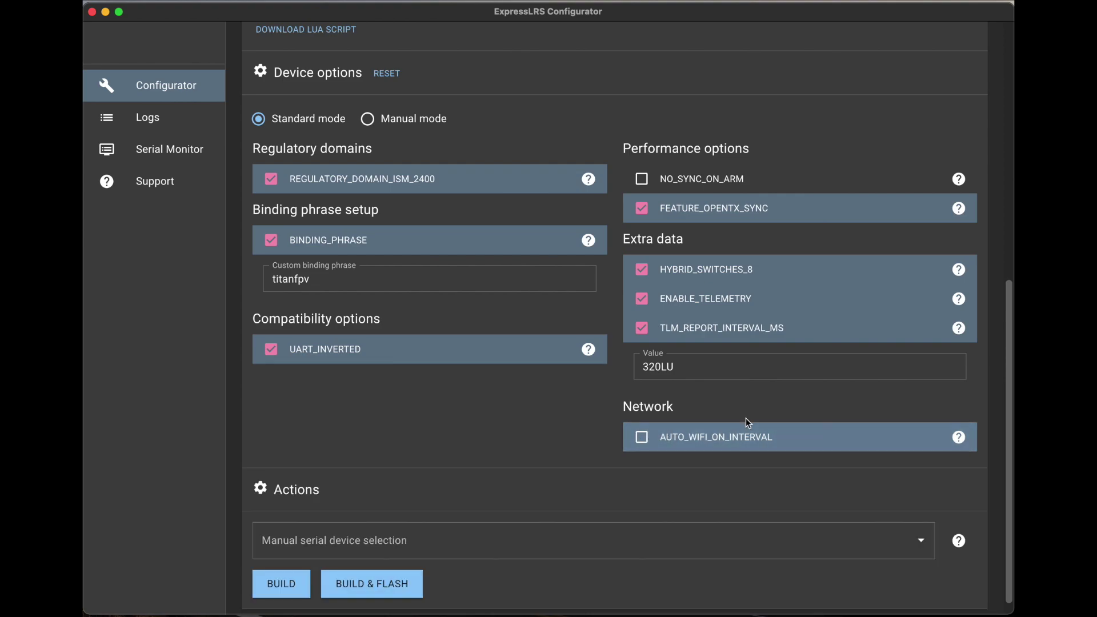
pyautogui.click(921, 544)
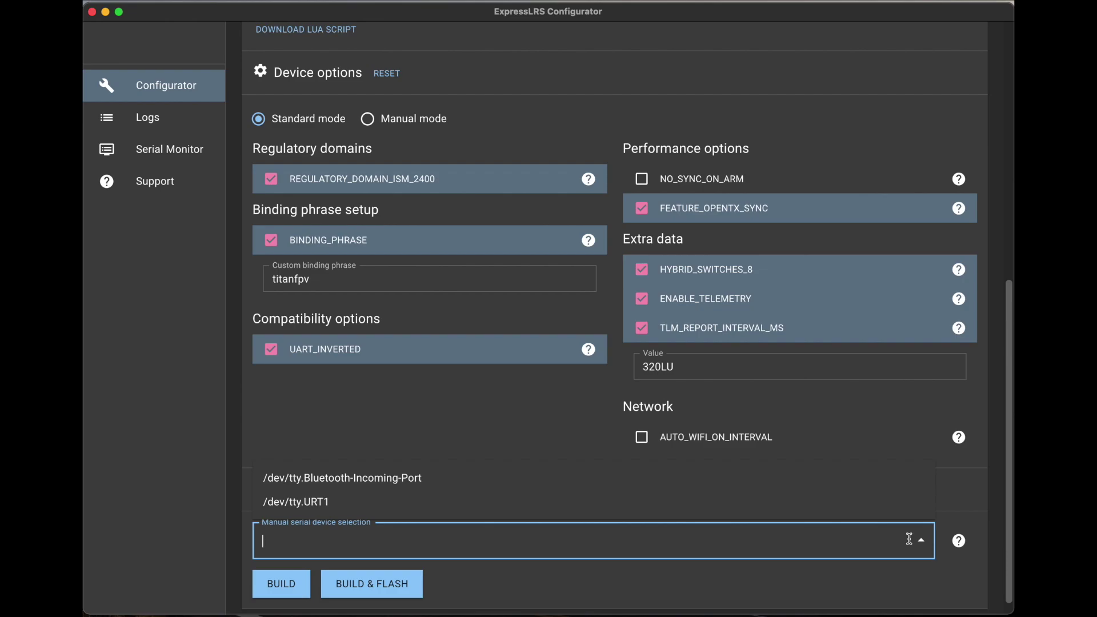
pyautogui.click(815, 505)
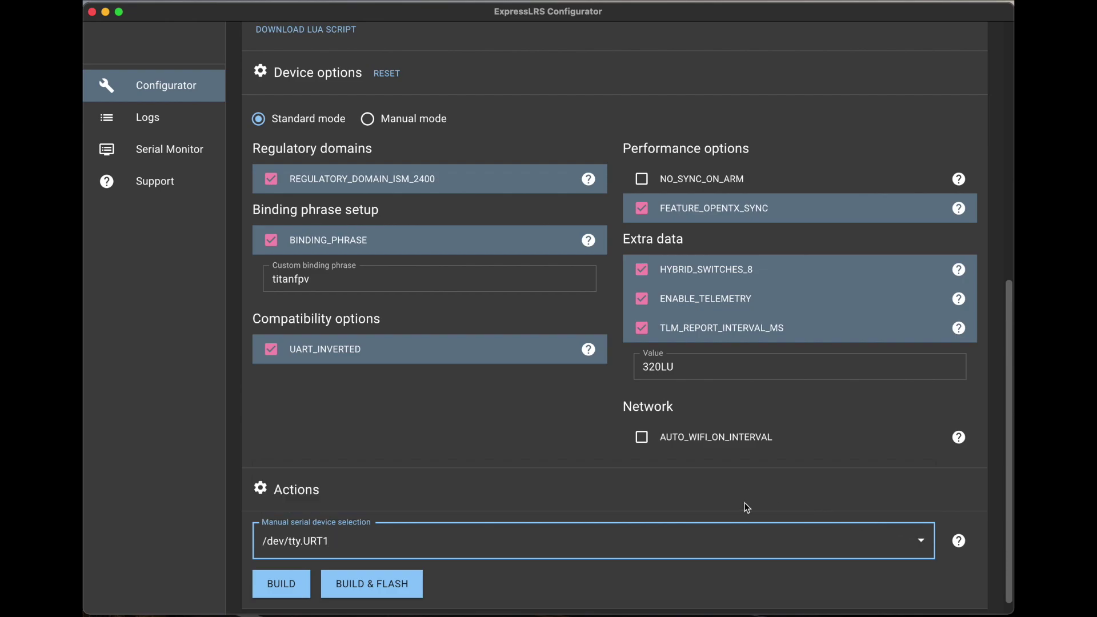
pyautogui.scroll(-1, 557, 463)
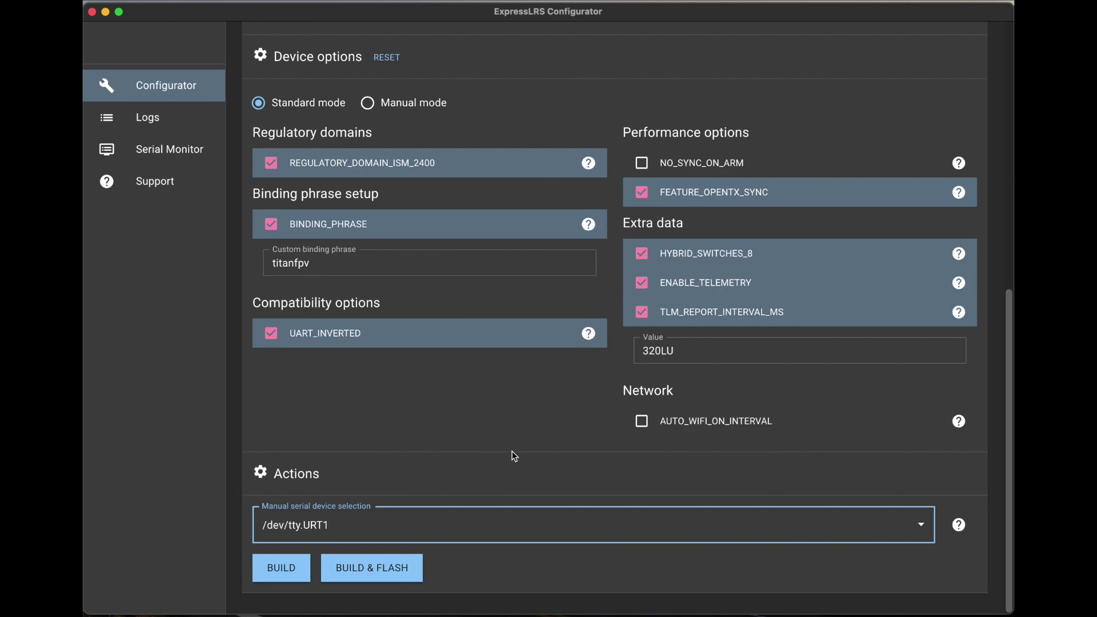
pyautogui.click(921, 524)
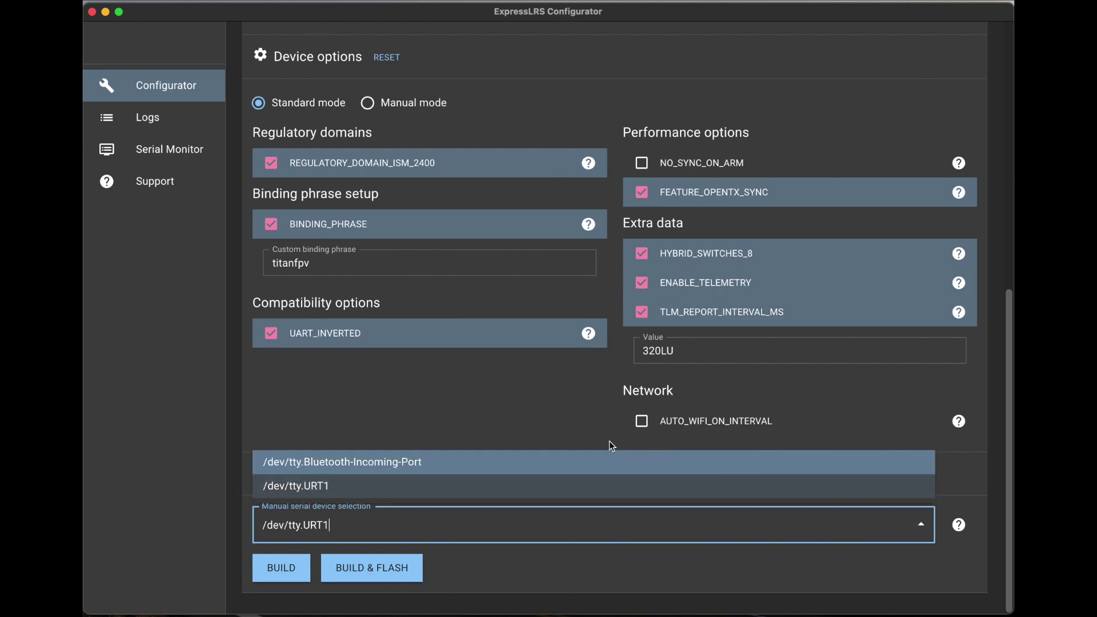
pyautogui.click(569, 435)
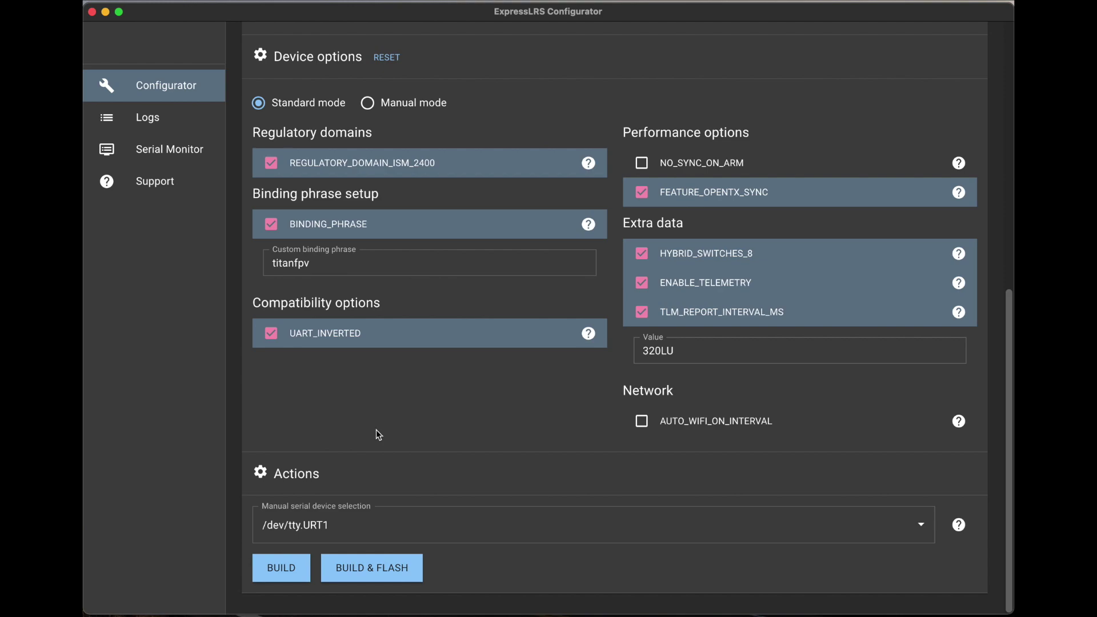
pyautogui.click(284, 570)
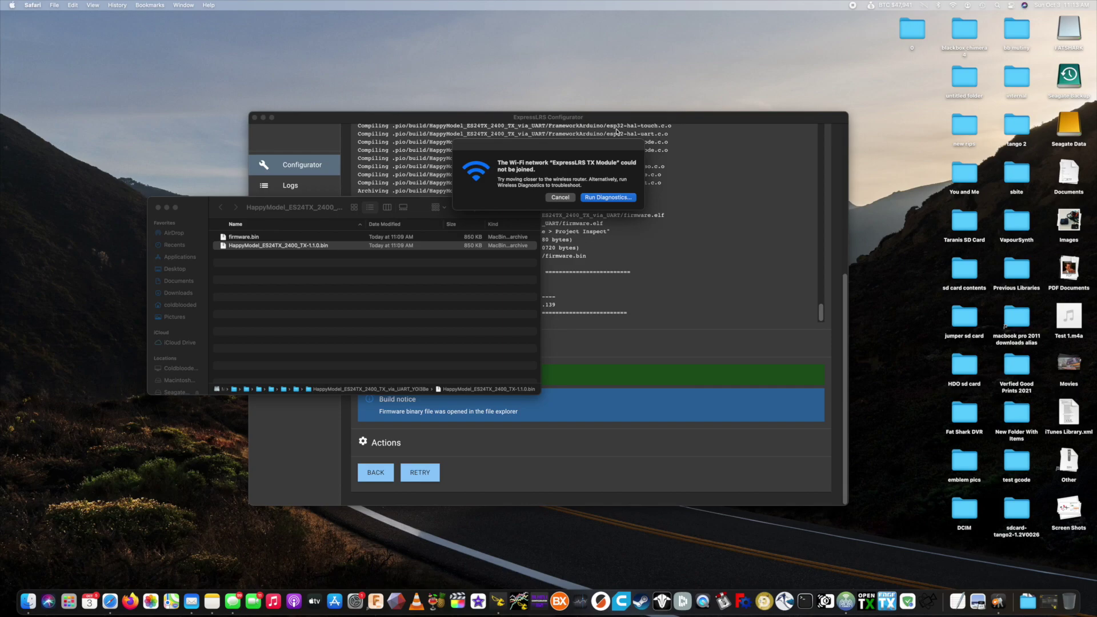
# Dismiss the failed-join message and connect the Mac to the ExpressLRS TX Module Wi-Fi.
pyautogui.click(560, 198)
pyautogui.click(954, 5)
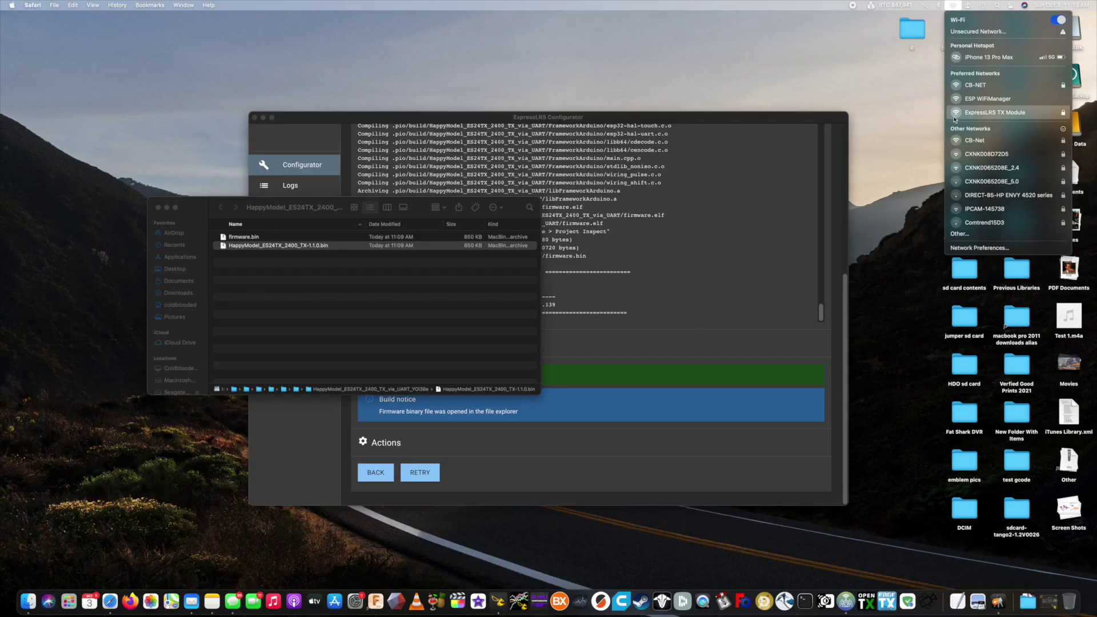
pyautogui.click(958, 114)
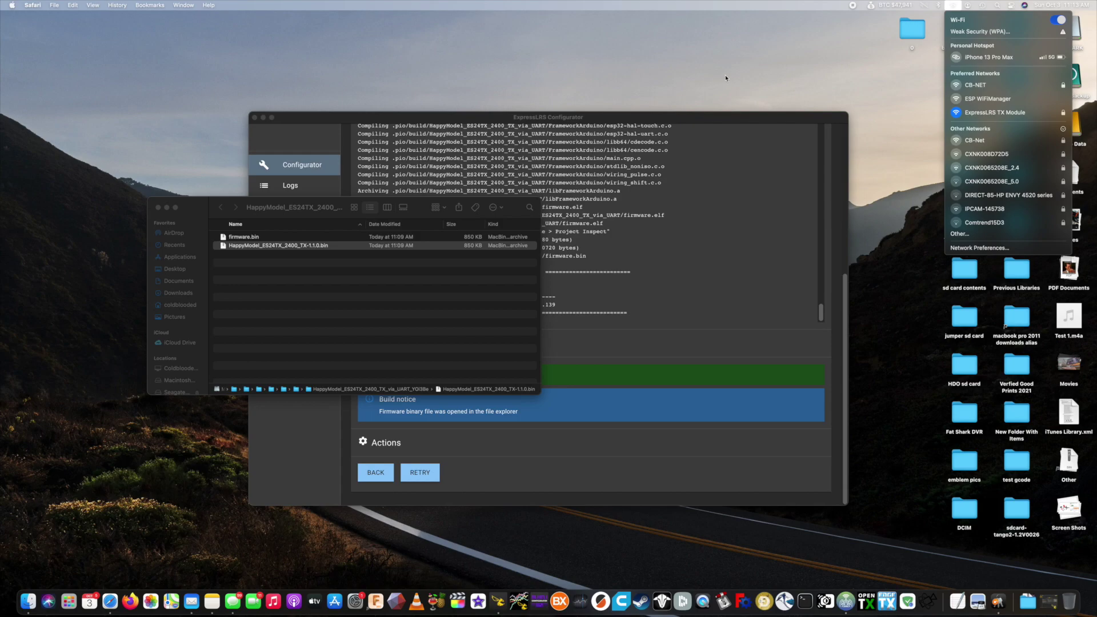
pyautogui.click(956, 5)
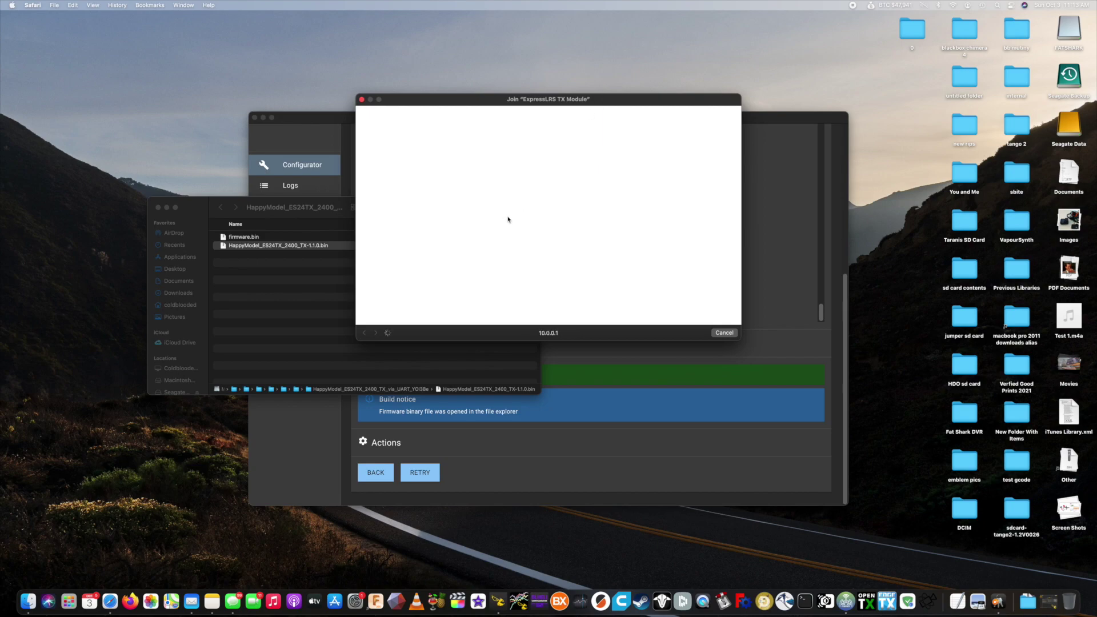
# Scroll to Firmware Update and drop HappyModel_ES24TX_2400_TX-1.1.0.bin onto the update page.
pyautogui.scroll(-5, 512, 241)
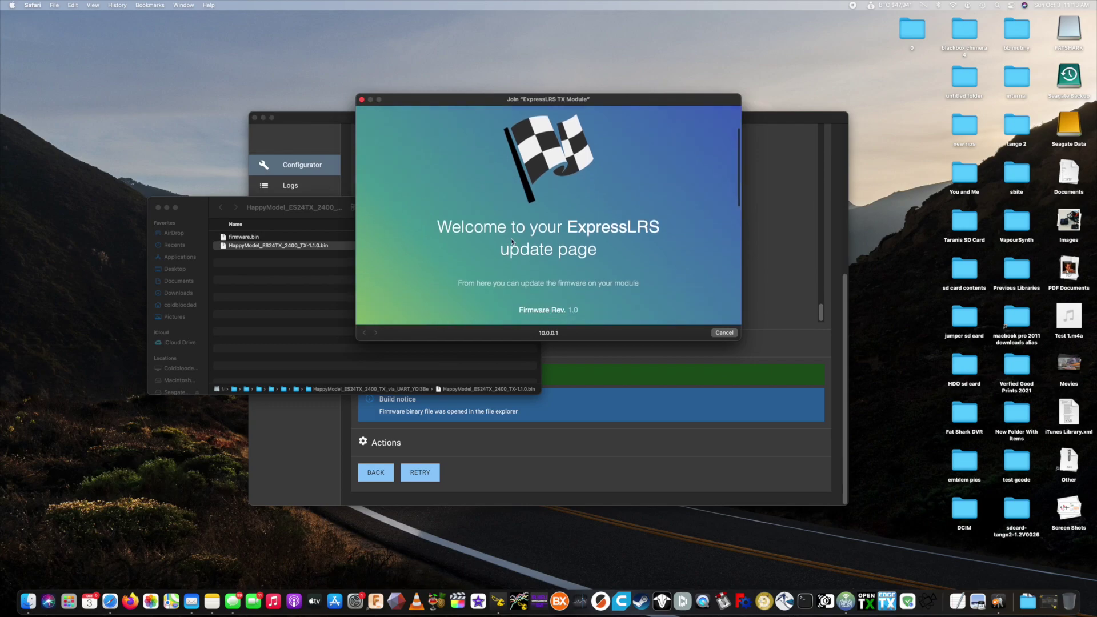
pyautogui.scroll(-5, 511, 241)
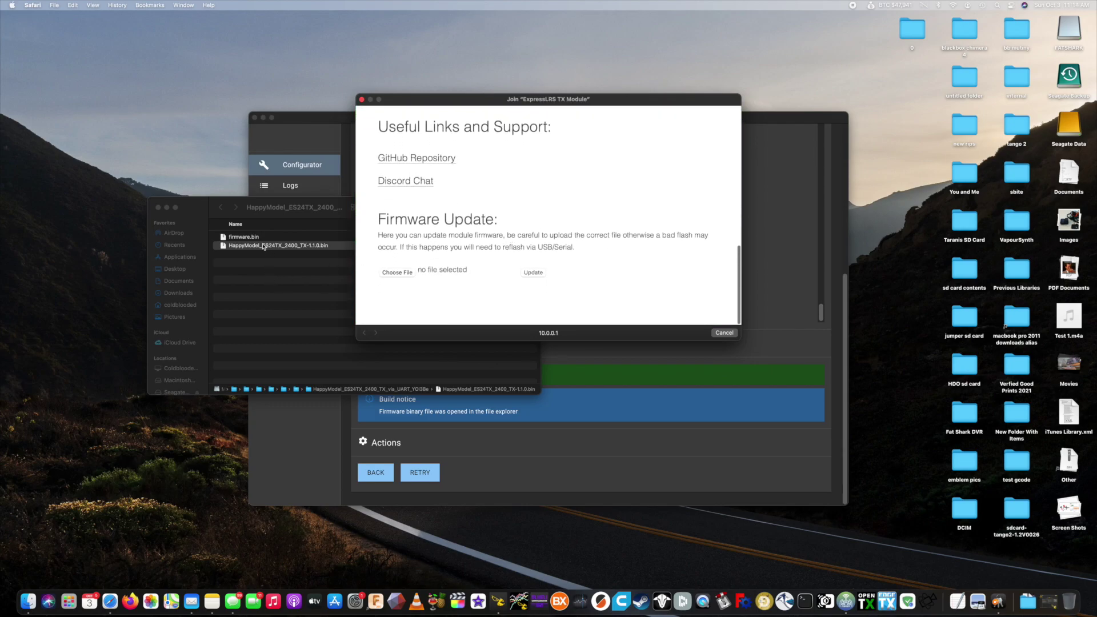
pyautogui.moveTo(273, 246); pyautogui.dragTo(394, 274)
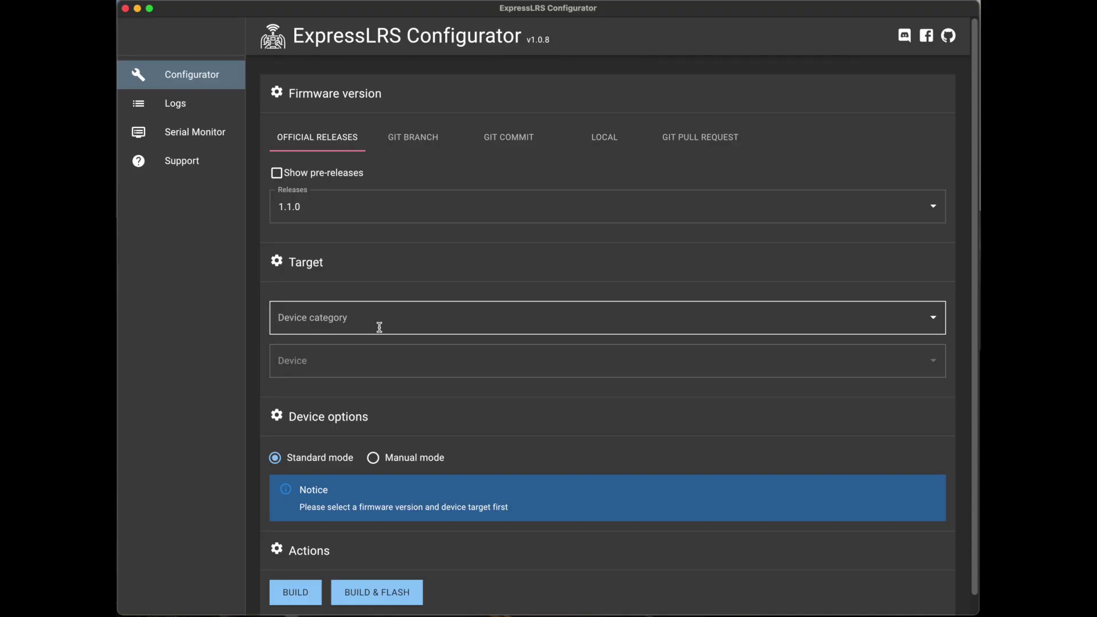
# Target the HappyModel EP 2400 RX under the Happymodel 2.4 GHz category.
pyautogui.click(380, 327)
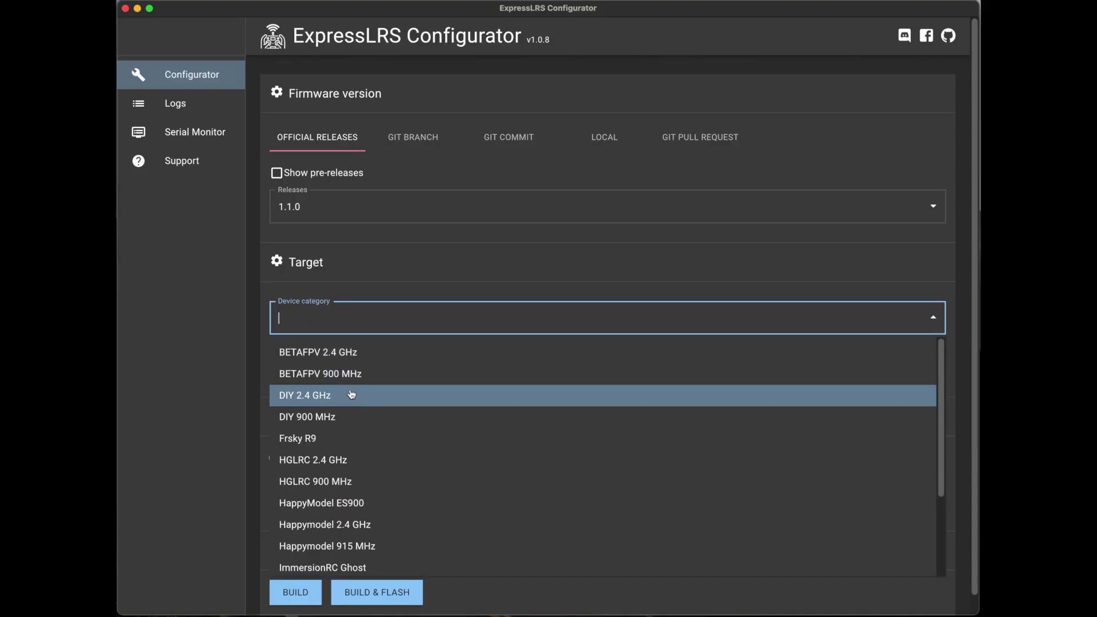
pyautogui.scroll(-3, 352, 446)
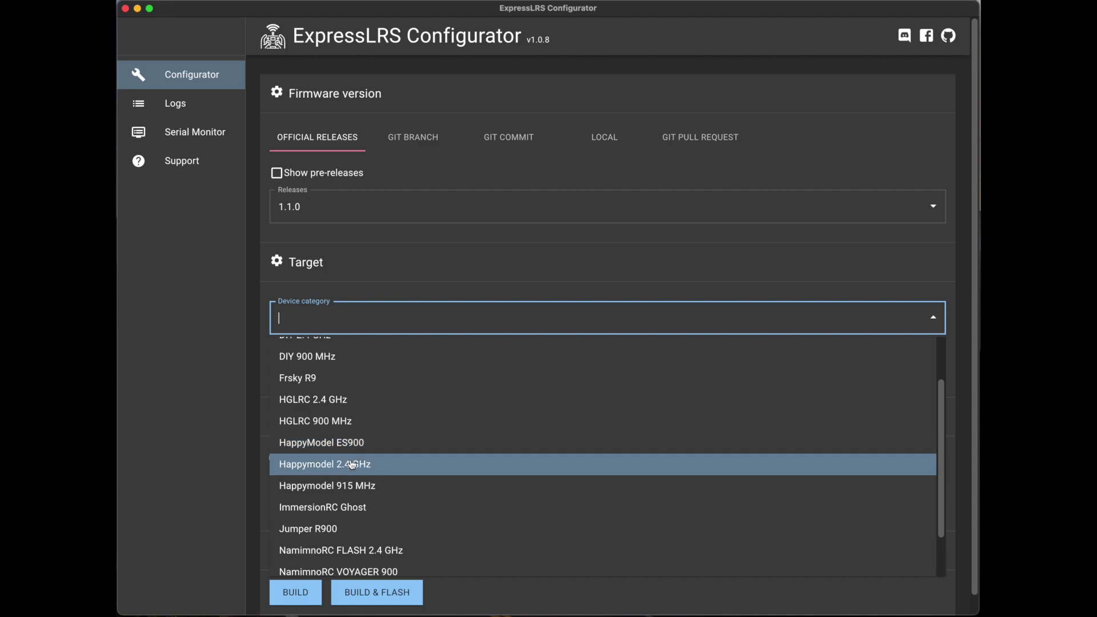
pyautogui.click(352, 464)
pyautogui.click(397, 366)
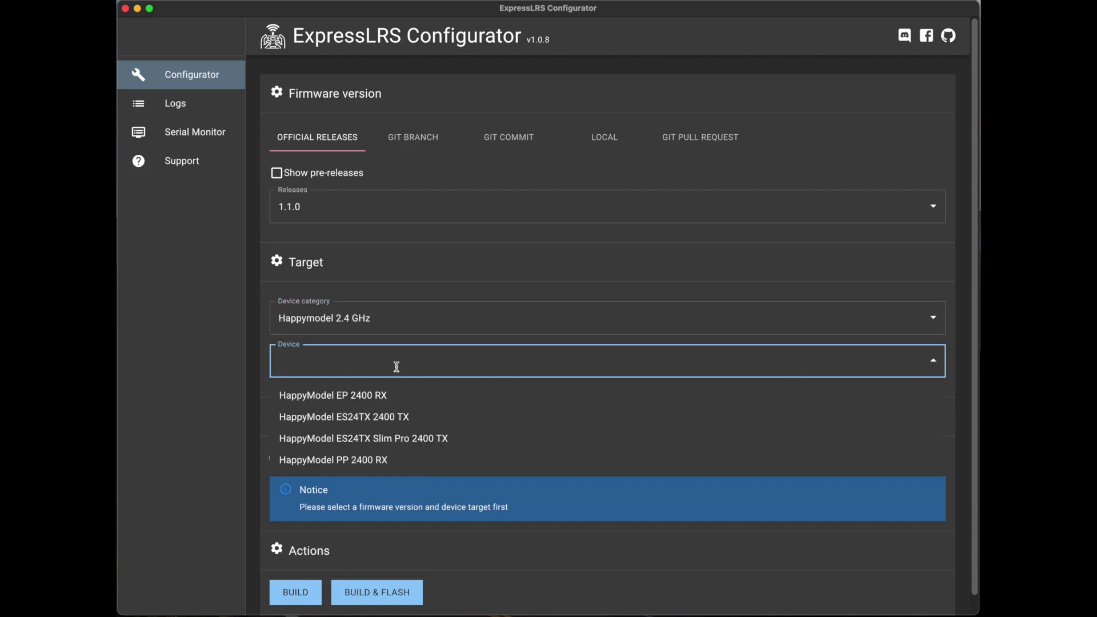
pyautogui.click(405, 399)
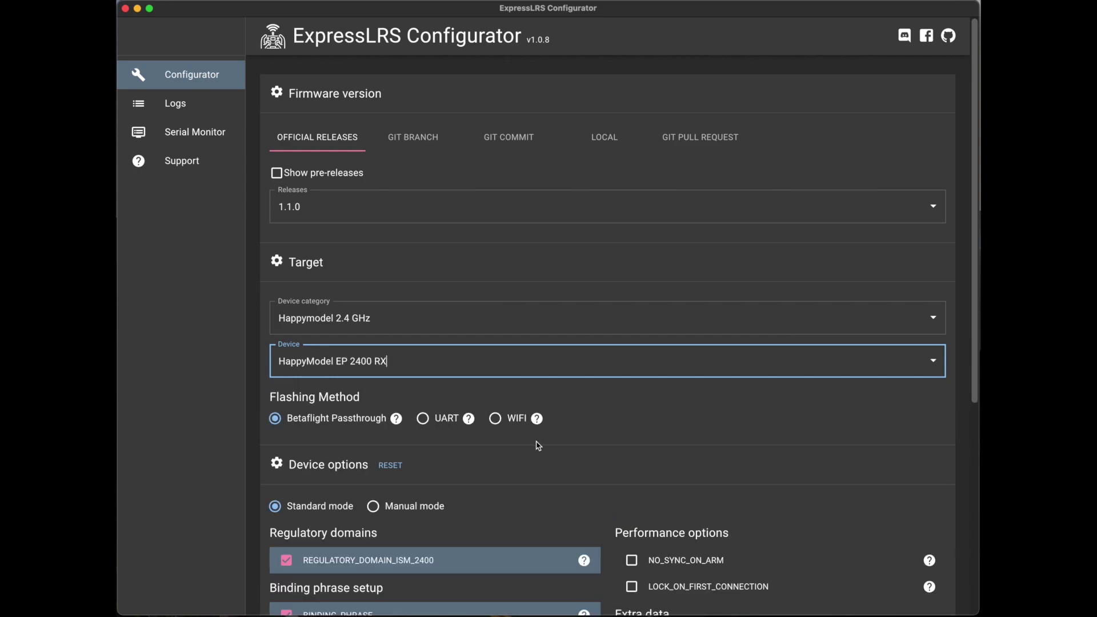
# Choose the WIFI flashing method and build the receiver firmware.
pyautogui.scroll(-2, 539, 446)
pyautogui.scroll(-3, 539, 446)
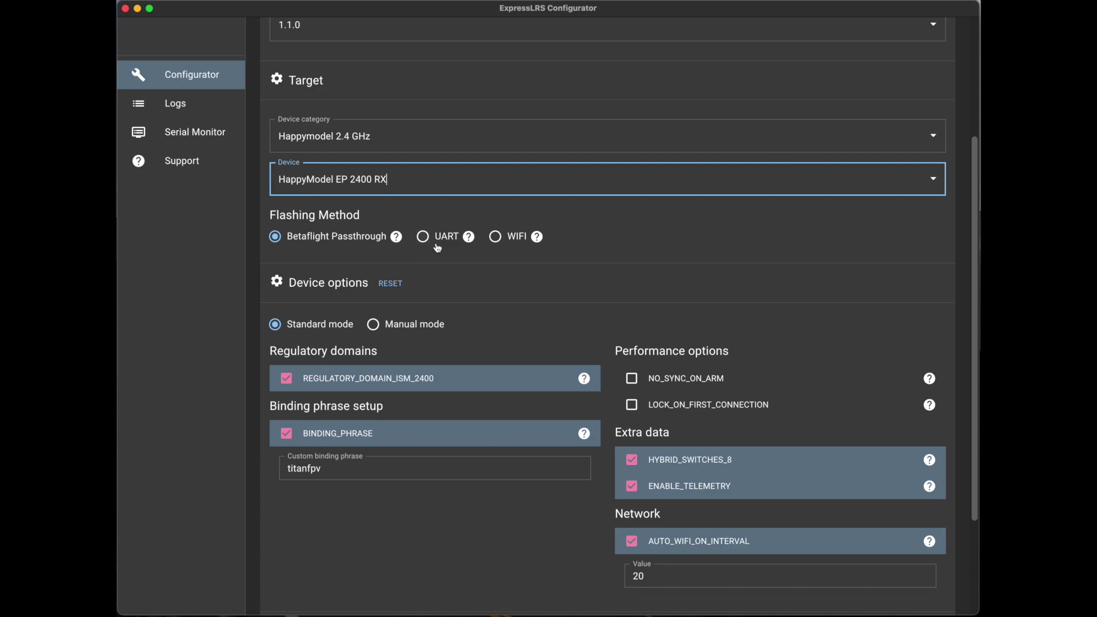
pyautogui.click(498, 240)
pyautogui.scroll(-3, 454, 327)
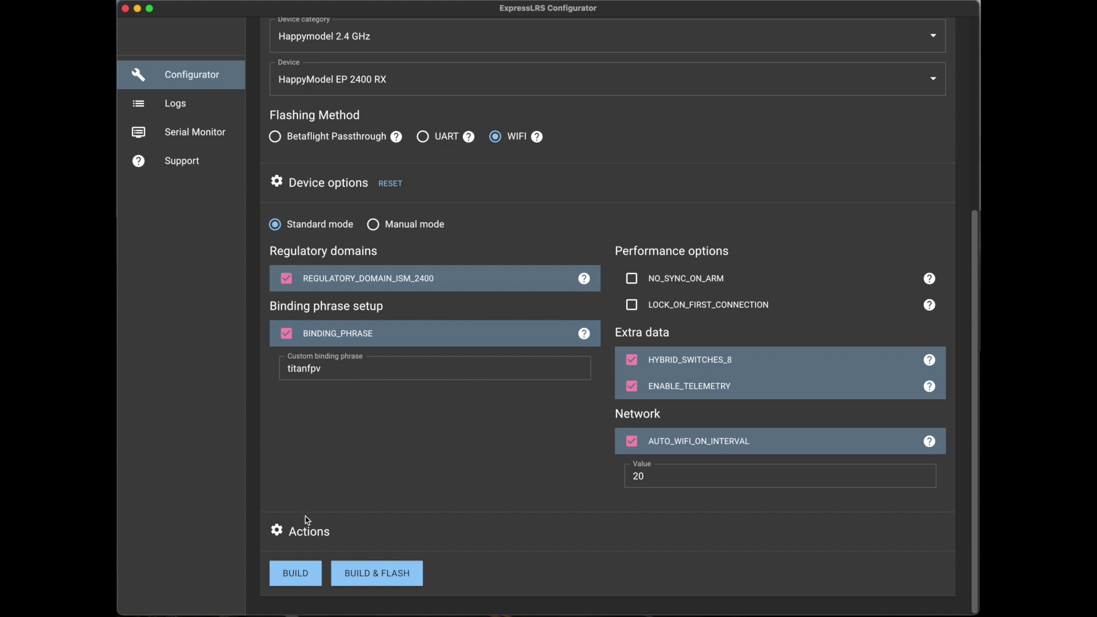
pyautogui.click(305, 578)
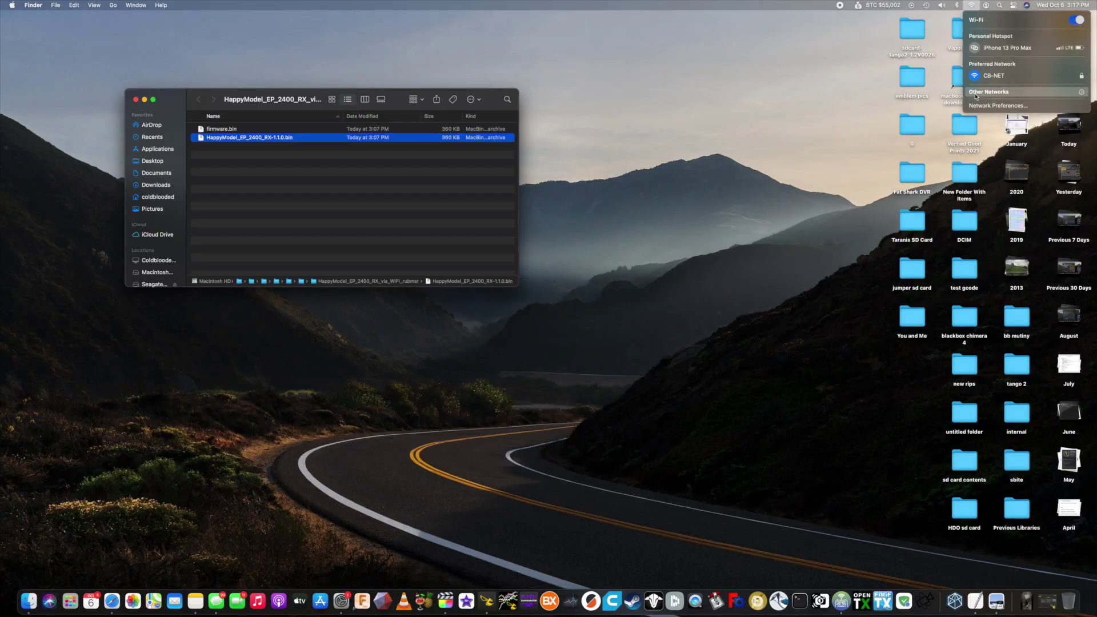
# Join the ExpressLRS RX Wi-Fi network and close the empty Safari window.
pyautogui.click(976, 92)
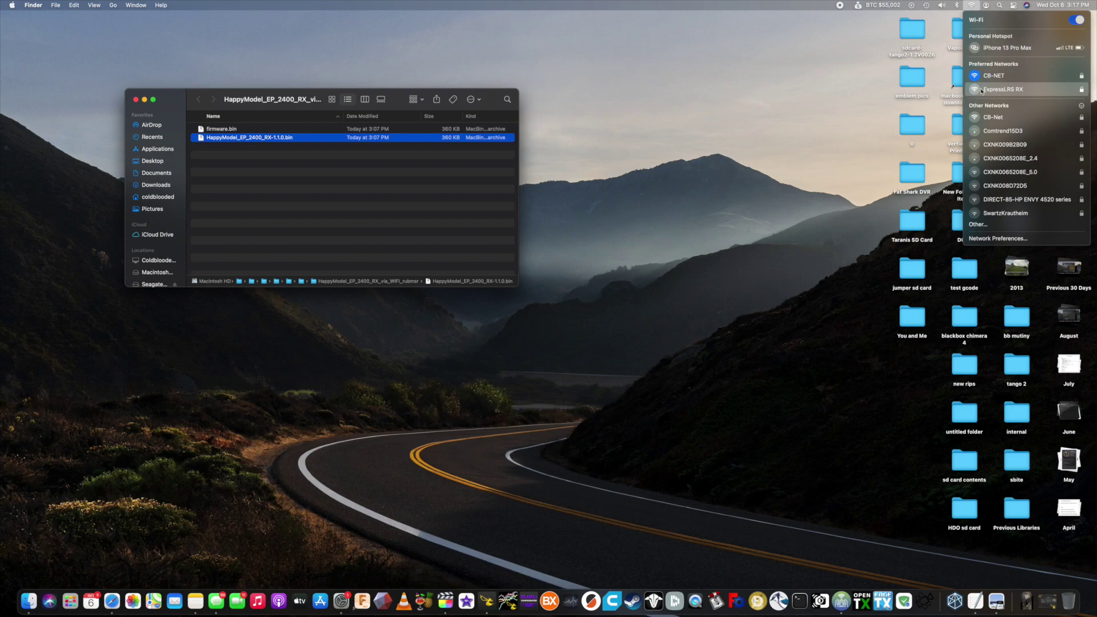
pyautogui.click(982, 90)
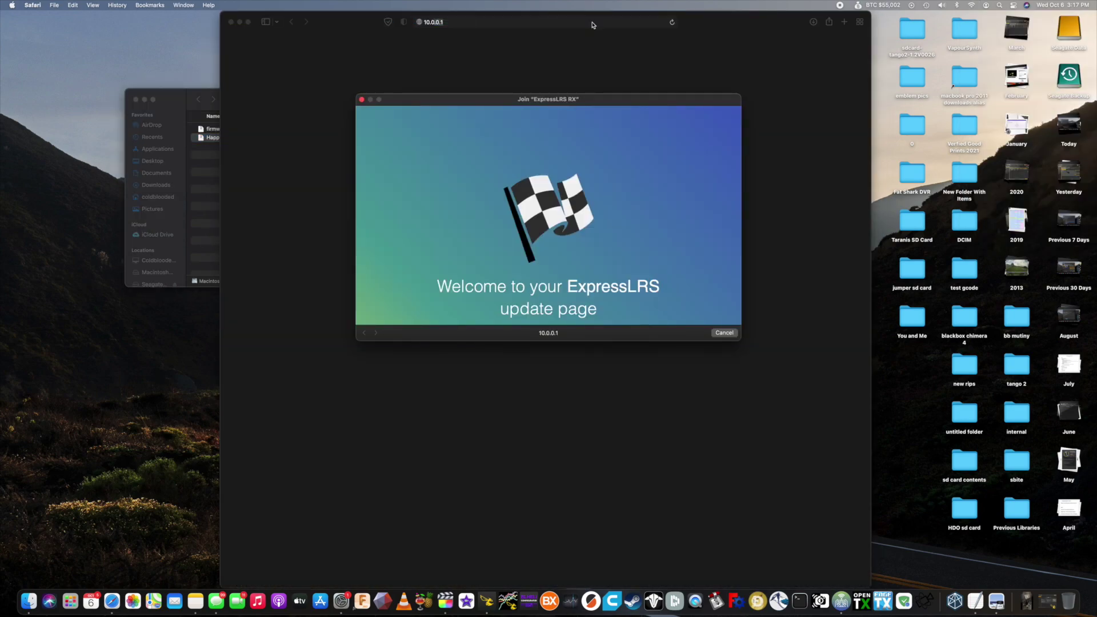
pyautogui.click(533, 49)
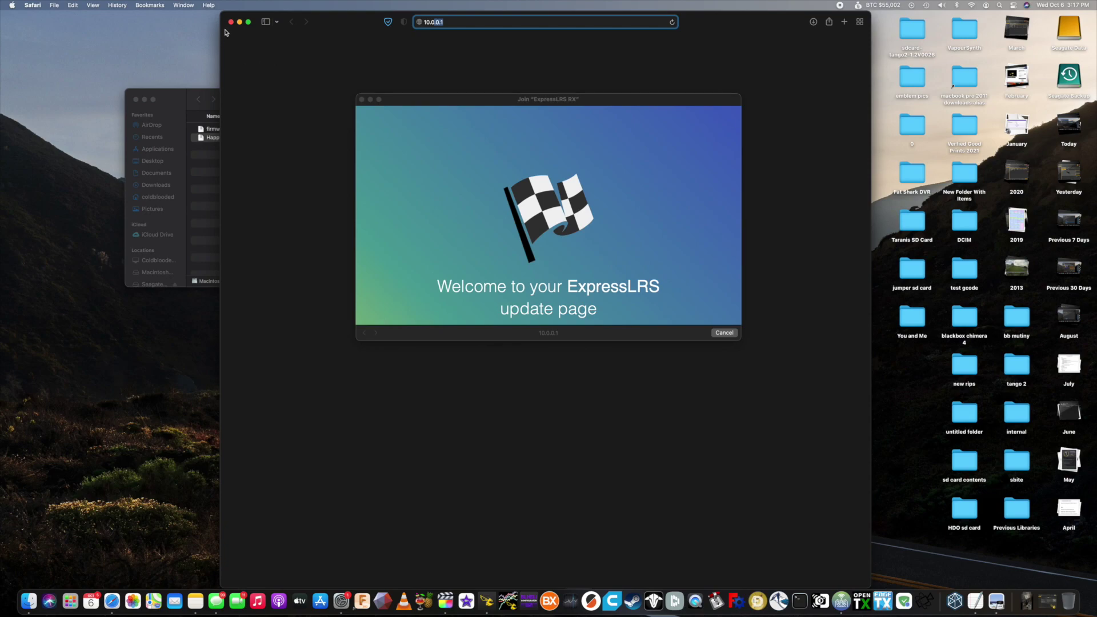
pyautogui.click(232, 22)
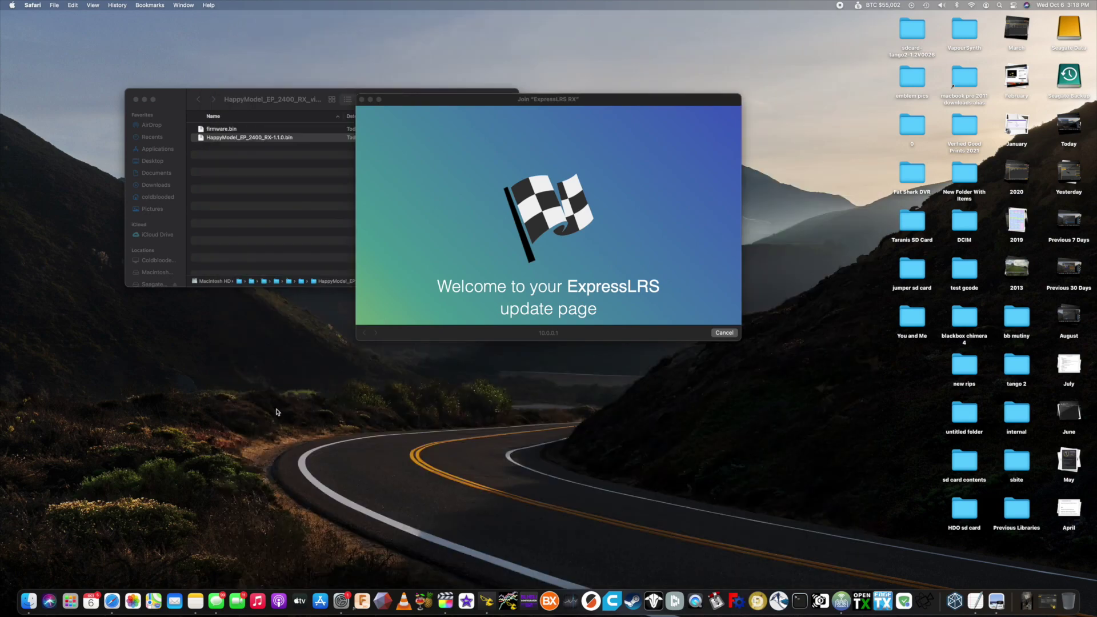
# Scroll to Firmware Update and drop HappyModel_EP_2400_RX-1.1.0.bin onto Choose File.
pyautogui.scroll(-3, 573, 229)
pyautogui.scroll(-10, 573, 229)
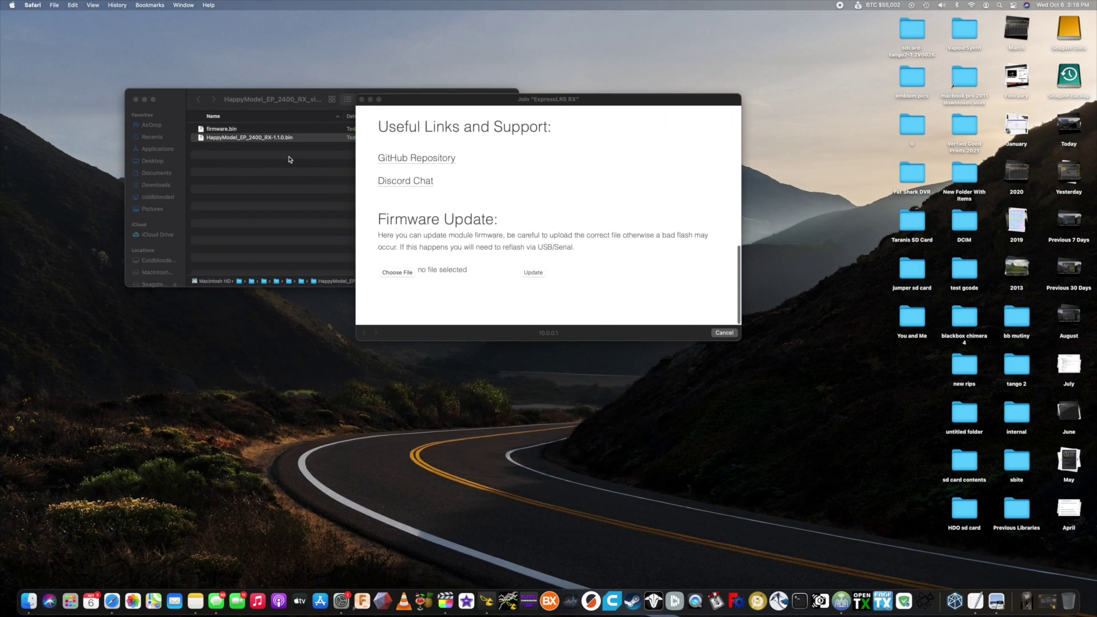
pyautogui.moveTo(255, 141); pyautogui.dragTo(392, 277)
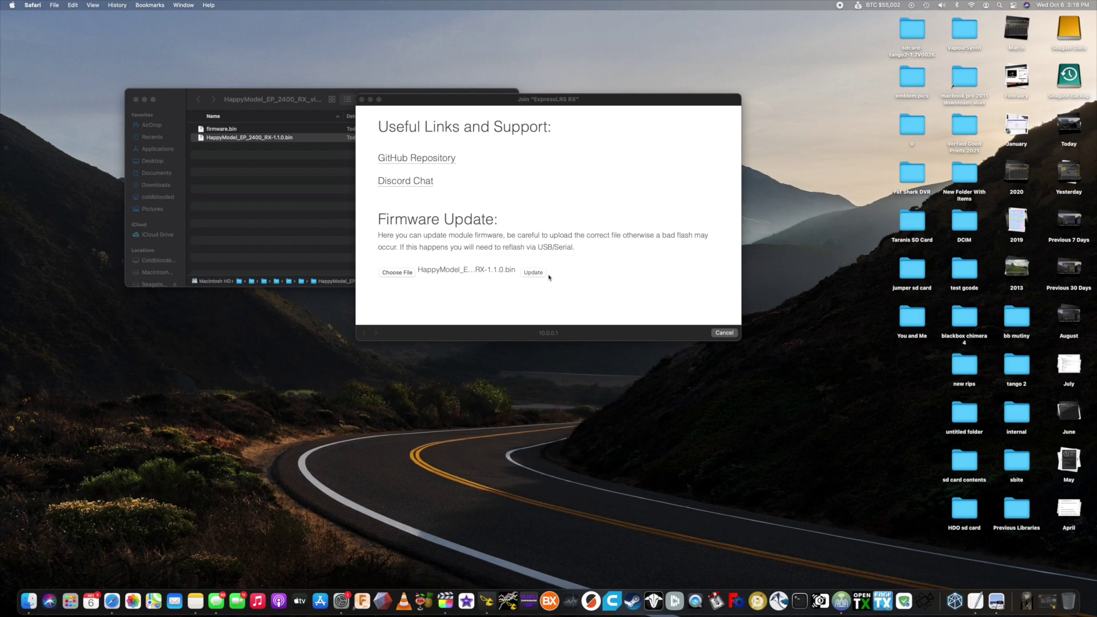